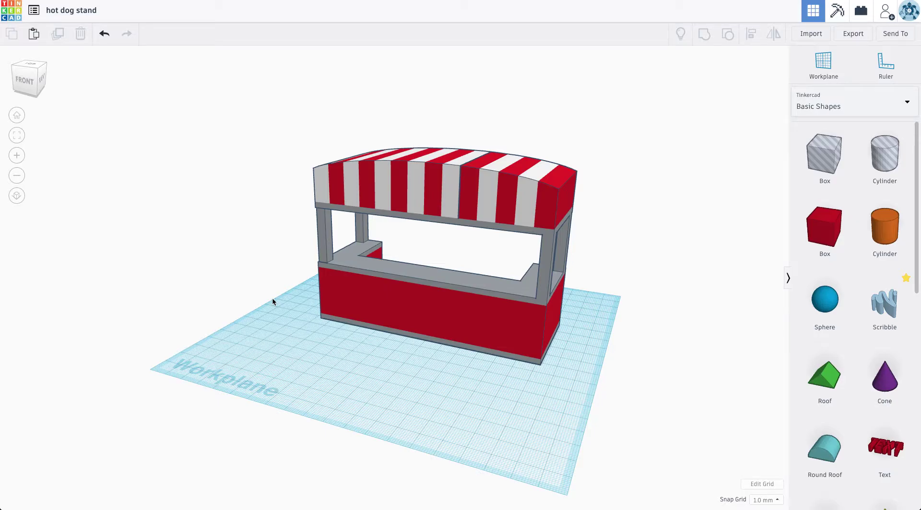
Orbit the view around the hot dog stand to a nearly frontal angle.
scroll(305, 266, "down", 3)
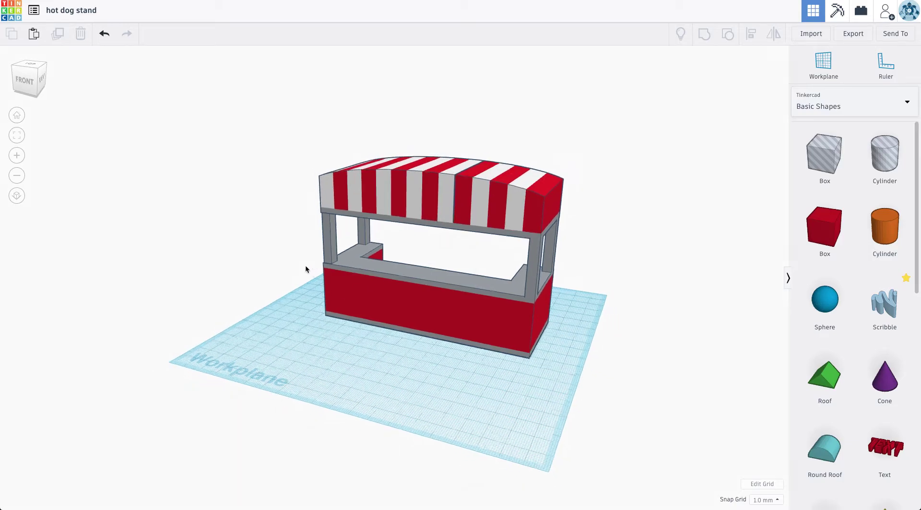
mouse_move(343, 298)
right_mouse_down()
mouse_move(438, 300)
mouse_move(502, 270)
mouse_move(349, 287)
right_mouse_up()
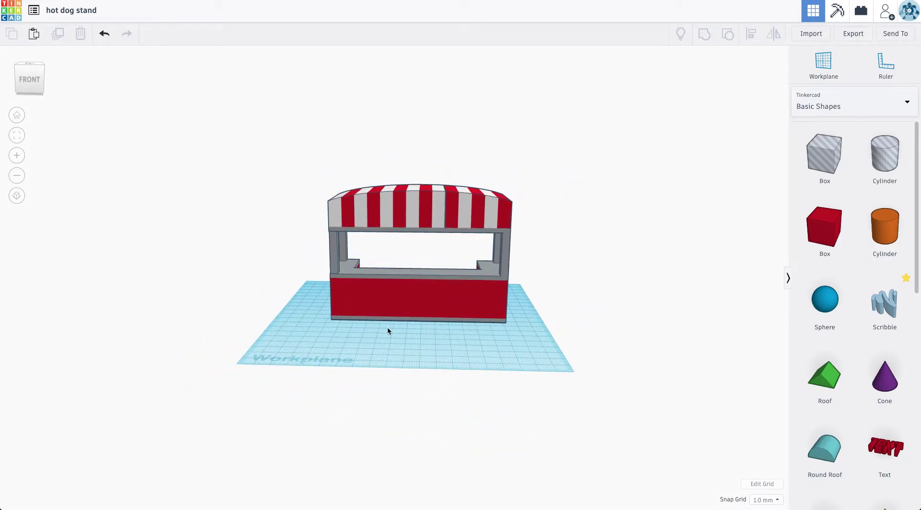
right_click_drag(388, 331, 351, 306)
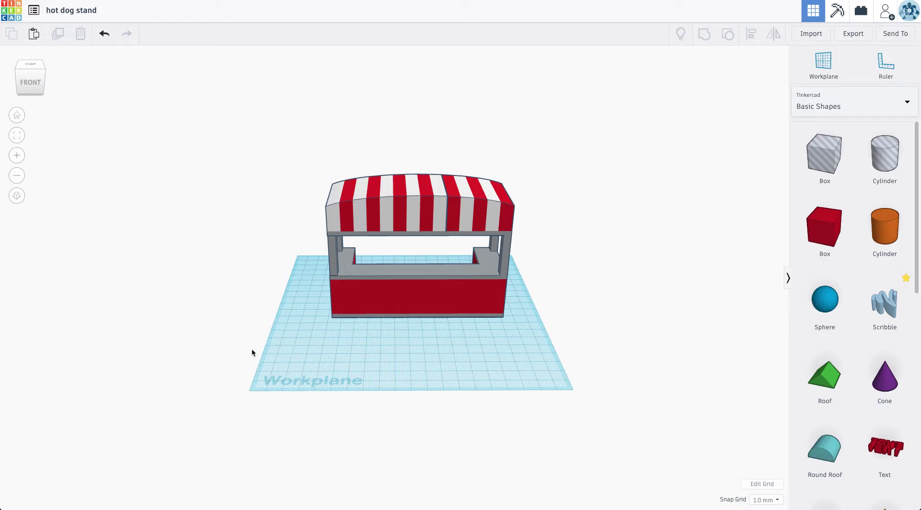
scroll(252, 353, "down", 4)
right_click_drag(274, 353, 392, 330)
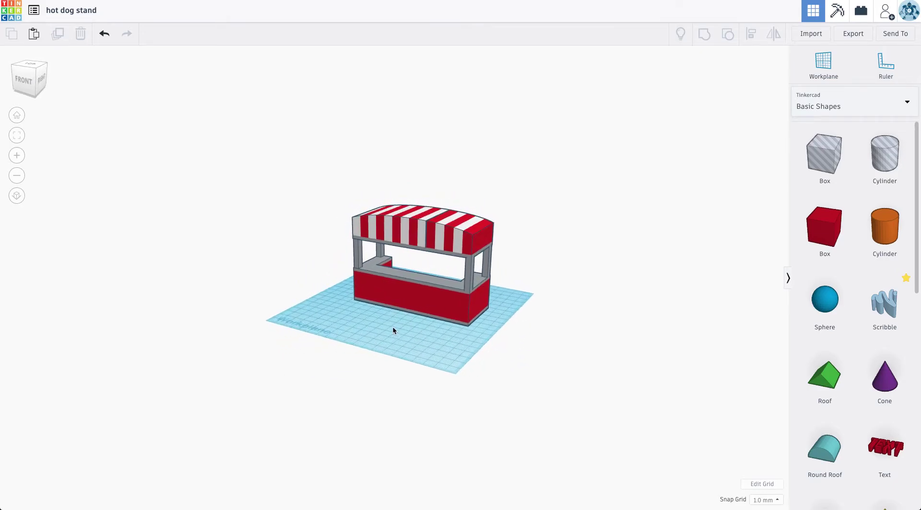
scroll(391, 276, "up", 3)
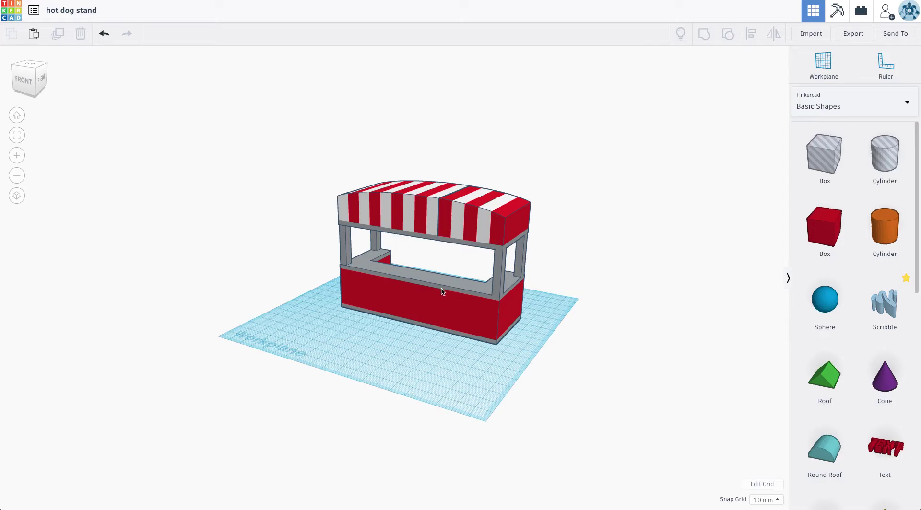
right_click_drag(404, 307, 367, 349)
scroll(376, 323, "up", 2)
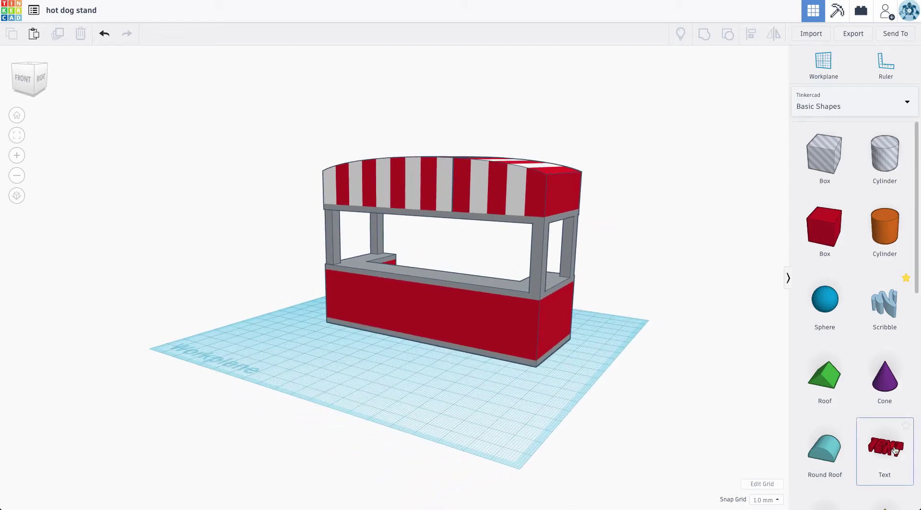
Add a text shape reading 'HOT DOGS' in the Sans Mono font.
left_click_drag(894, 451, 399, 433)
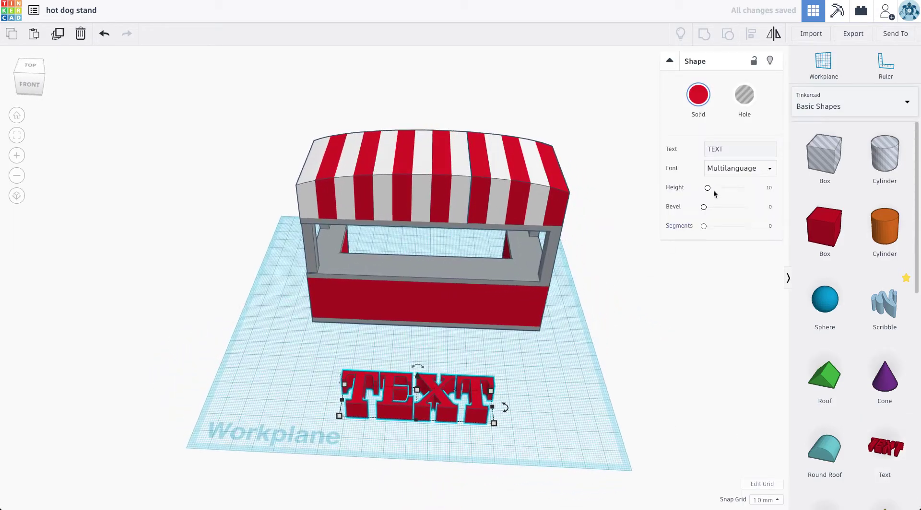
left_click(717, 150)
type("HOT DOGS")
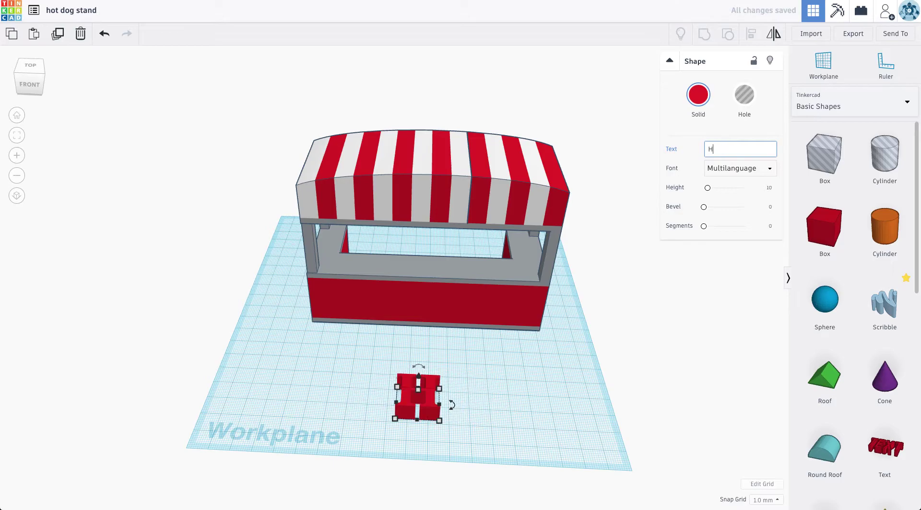
left_click(740, 168)
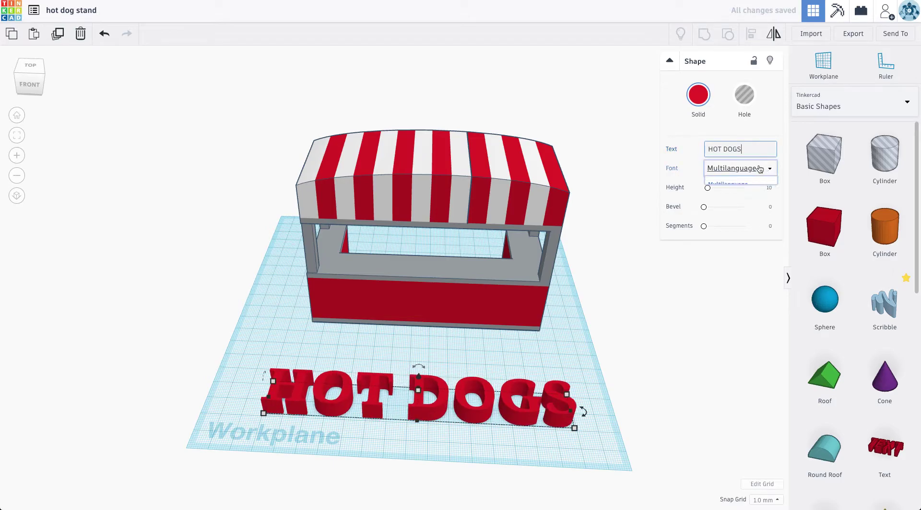
left_click(729, 212)
left_click(600, 336)
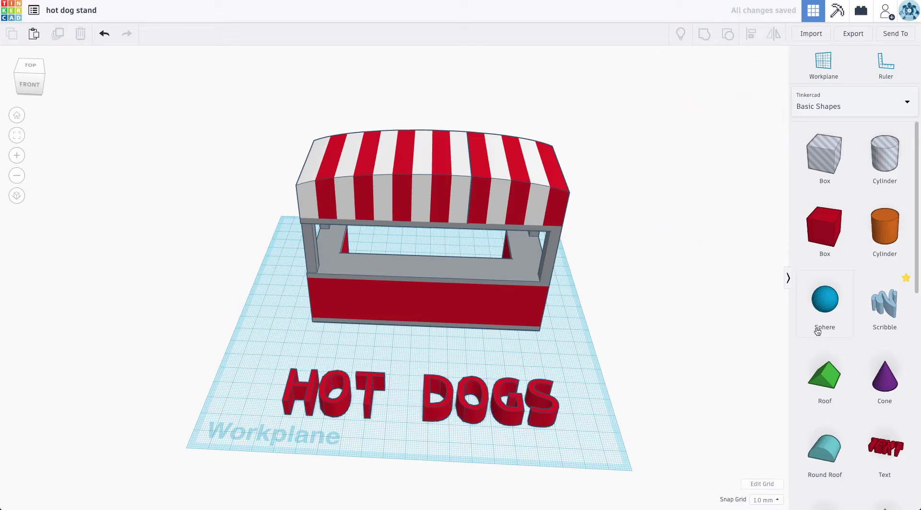
Delete the HOT DOGS text shape.
scroll(849, 268, "down", 5)
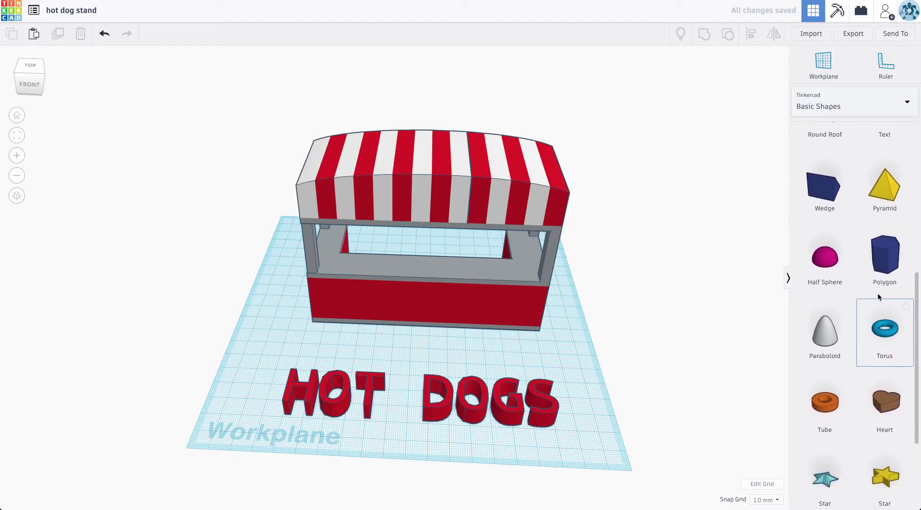
scroll(884, 216, "up", 3)
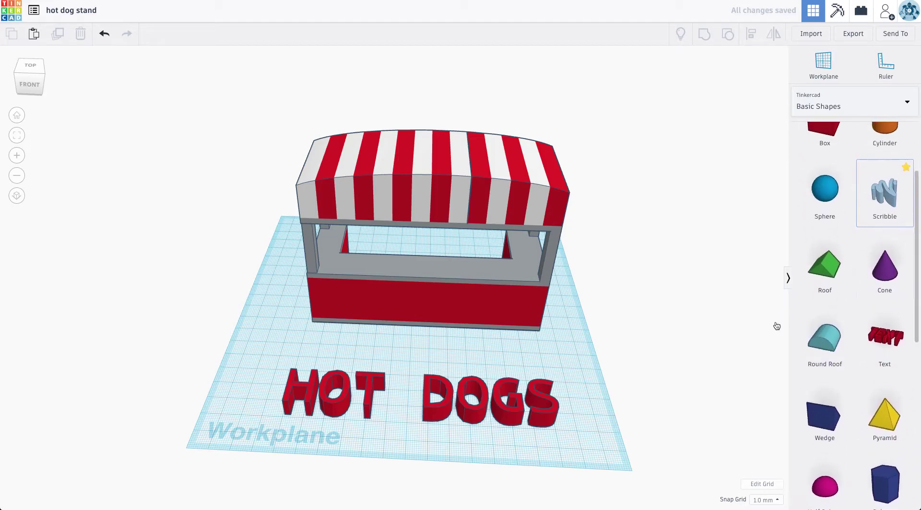
left_click(469, 418)
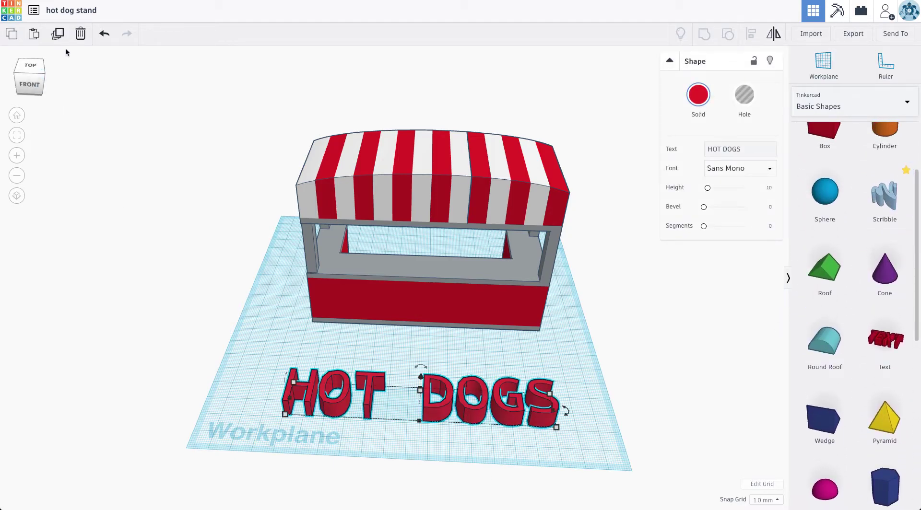
left_click(81, 33)
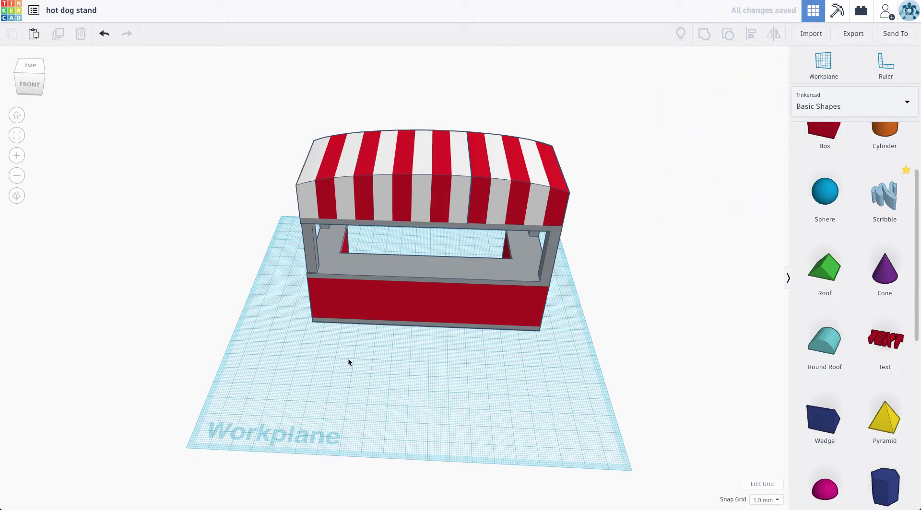
Import hot-dog-svgrepo-com (4).svg from the Downloads folder into the design.
scroll(349, 360, "down", 2)
scroll(538, 250, "up", 2)
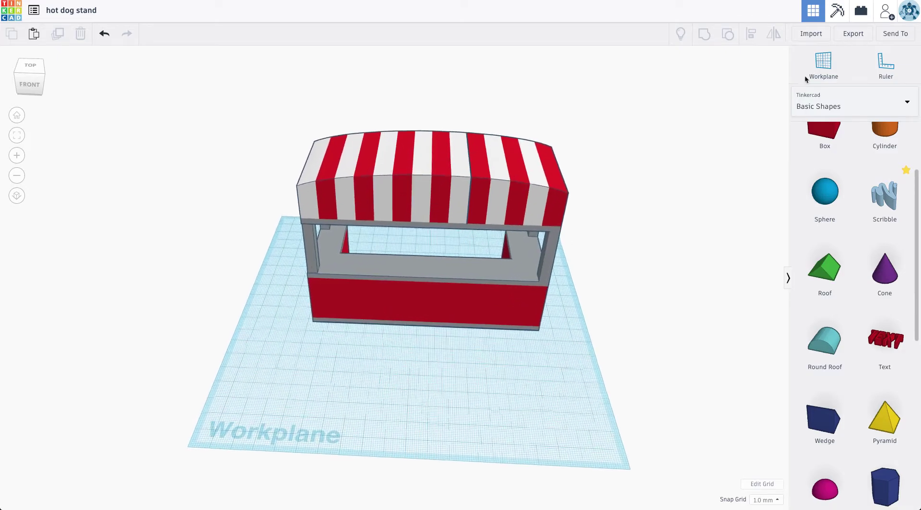
left_click(811, 35)
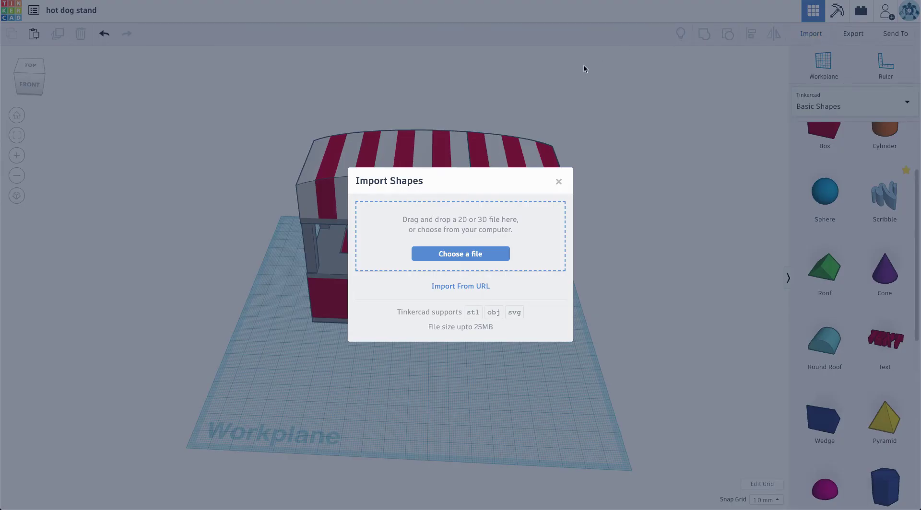
left_click(445, 254)
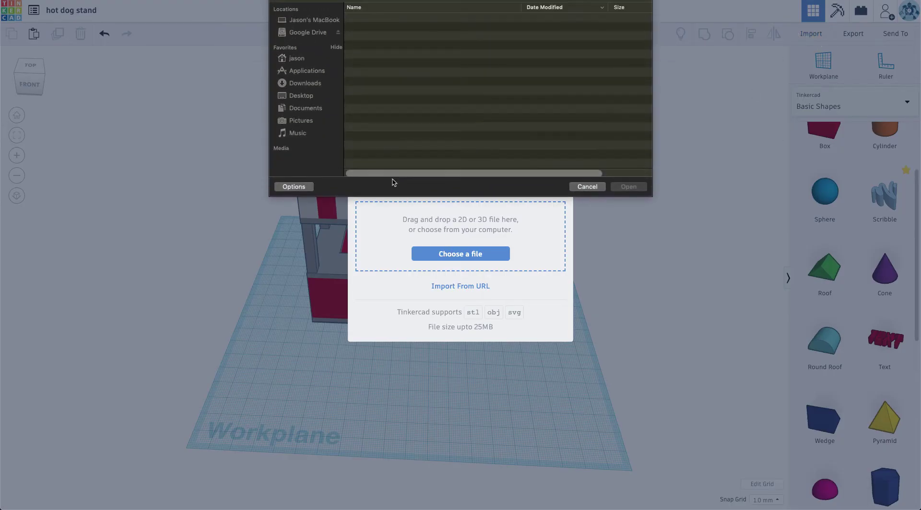
left_click(306, 84)
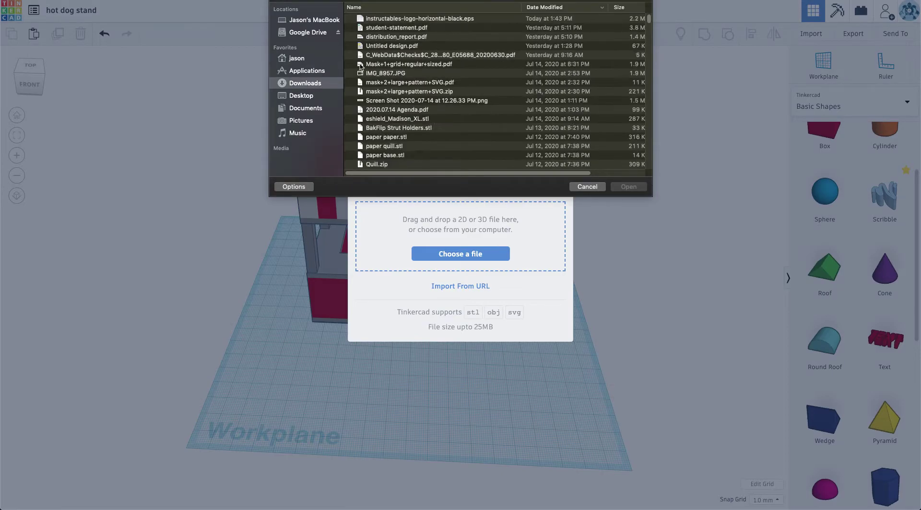
left_click(394, 19)
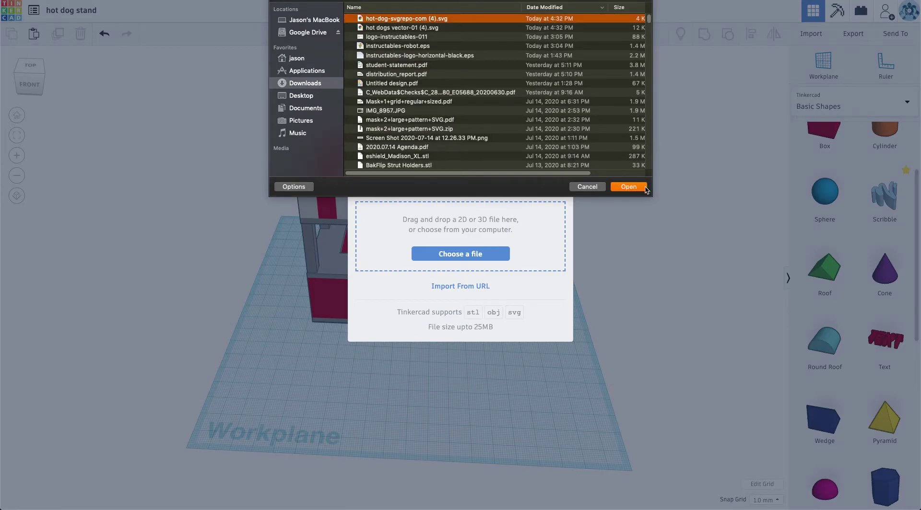
left_click(638, 187)
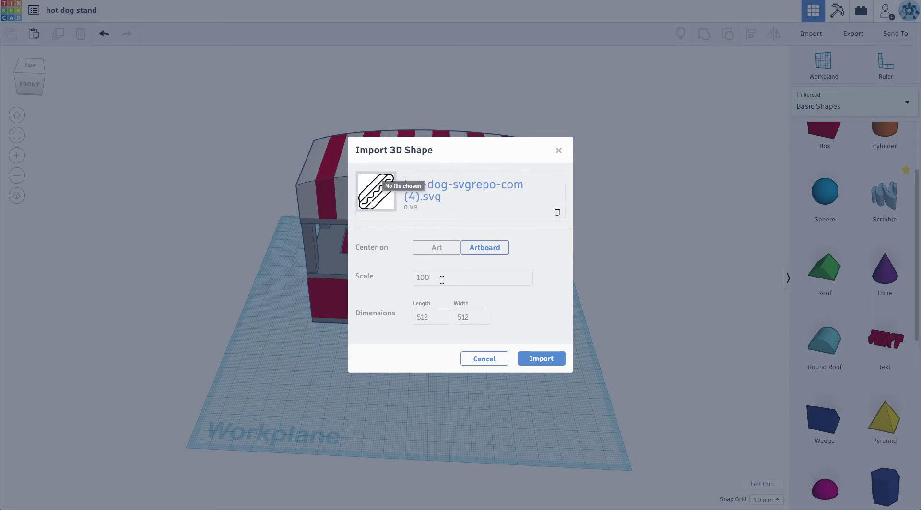
left_click(542, 359)
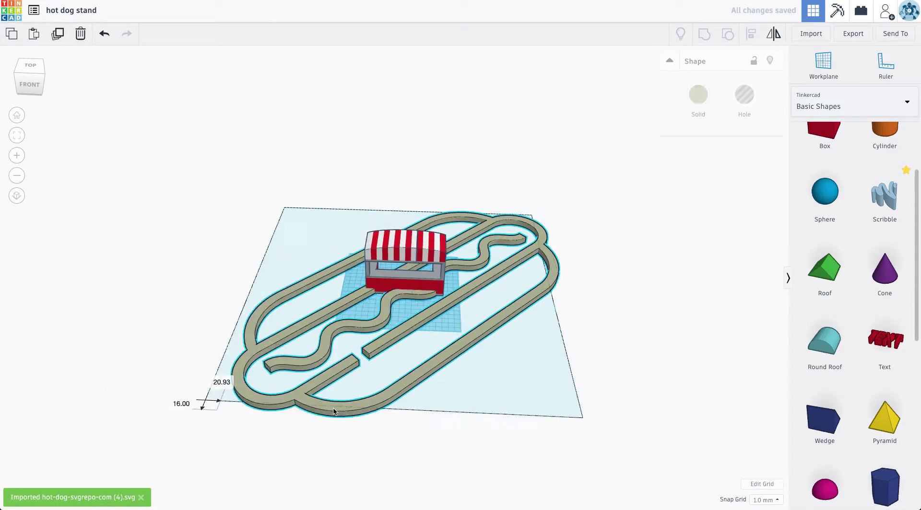
Scale the hot dog outline down to about 93 mm in front of the stand.
left_click_drag(601, 435, 367, 323)
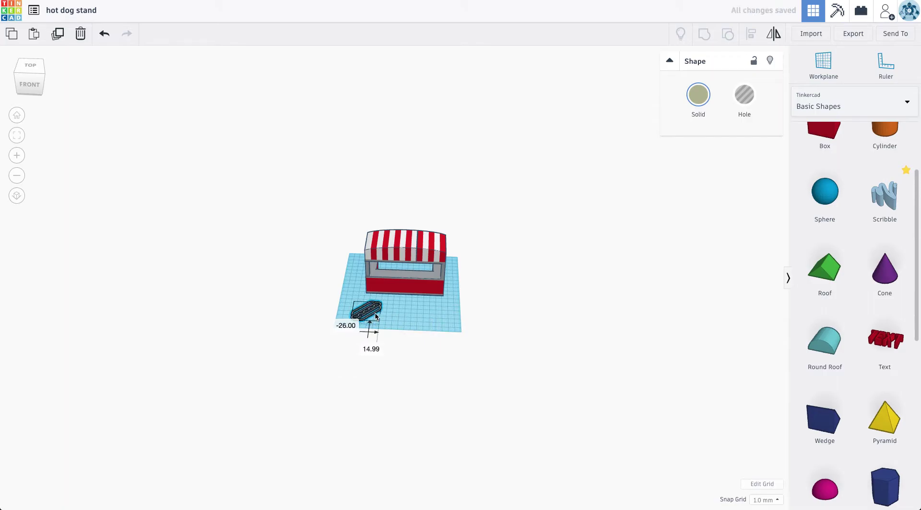
scroll(390, 356, "up", 5)
scroll(390, 355, "up", 5)
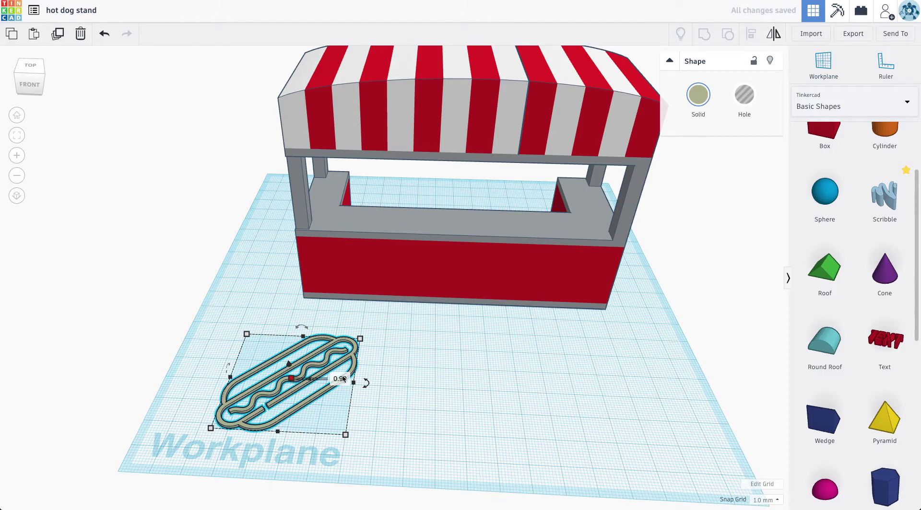
left_click(413, 394)
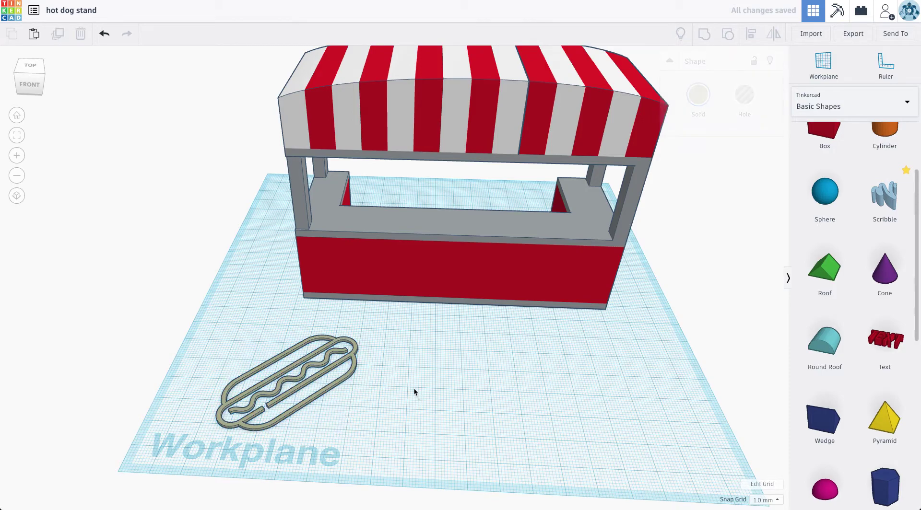
left_click(289, 394)
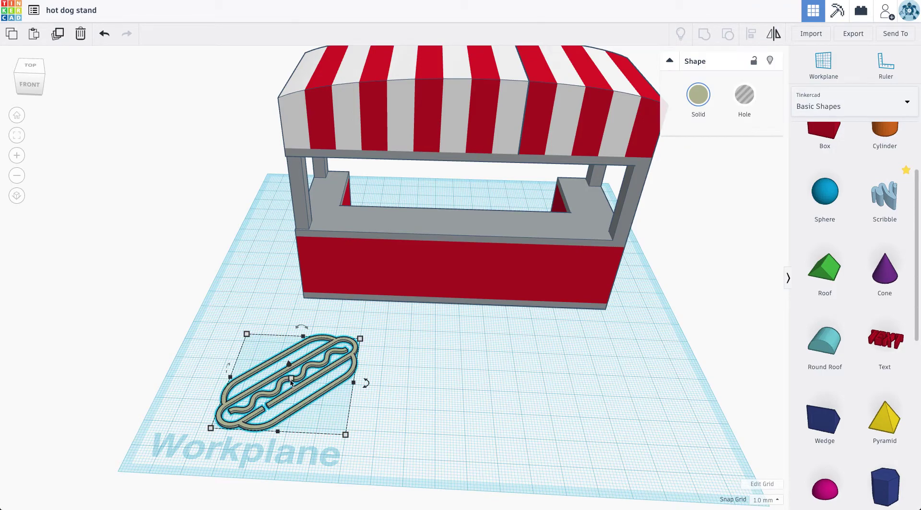
left_click(428, 371)
Thicken the hot dog outline from 0.90 to 4.00 tall.
right_click_drag(309, 388, 313, 332)
left_click(315, 334)
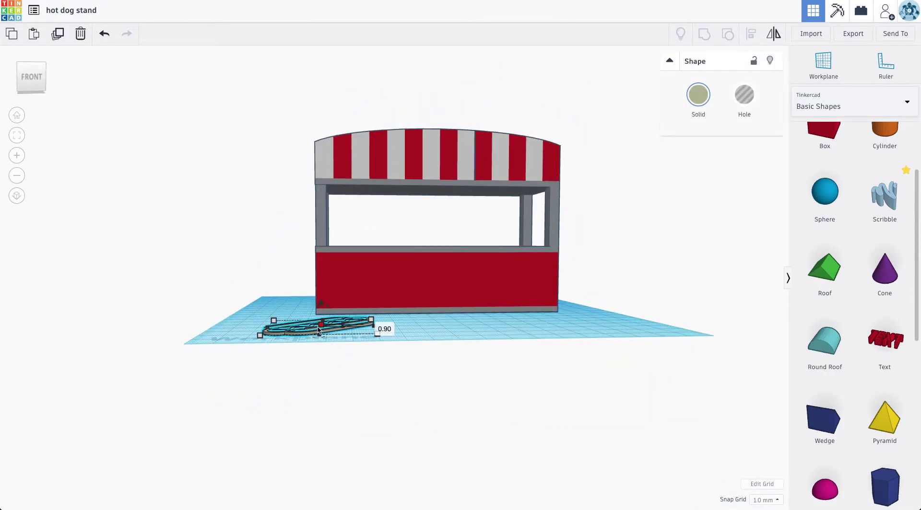
mouse_move(320, 322)
left_mouse_down()
mouse_move(319, 295)
mouse_move(321, 327)
left_mouse_up()
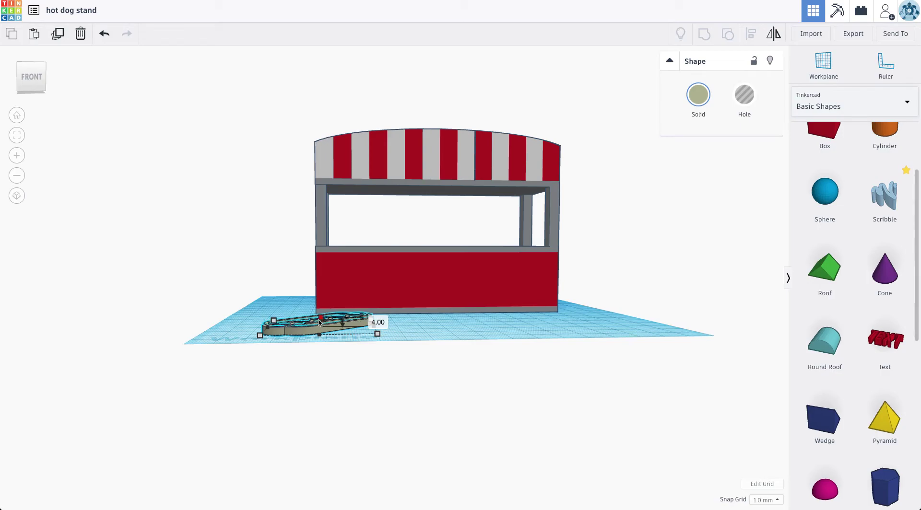
left_click(432, 336)
right_click_drag(430, 338, 375, 304)
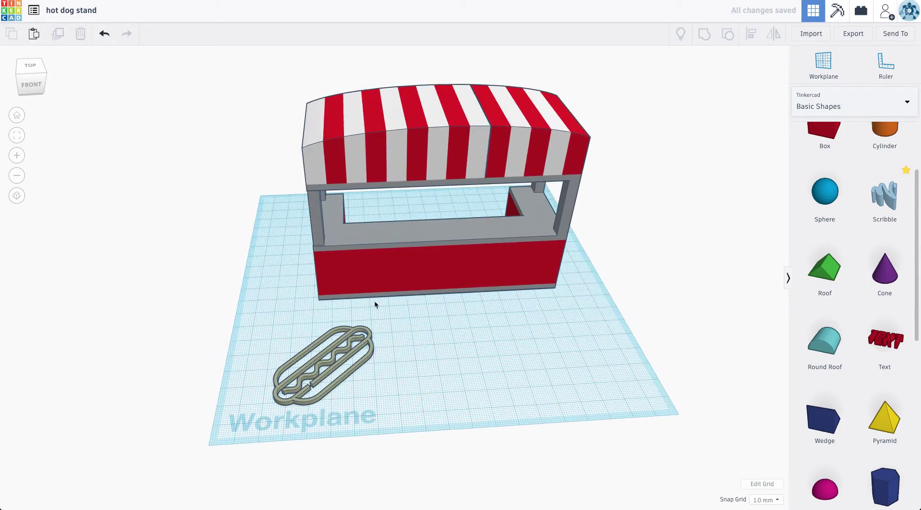
Import hot dogs vector-01 (4).svg as a large pink HOT DOGS lettering shape.
left_click(816, 35)
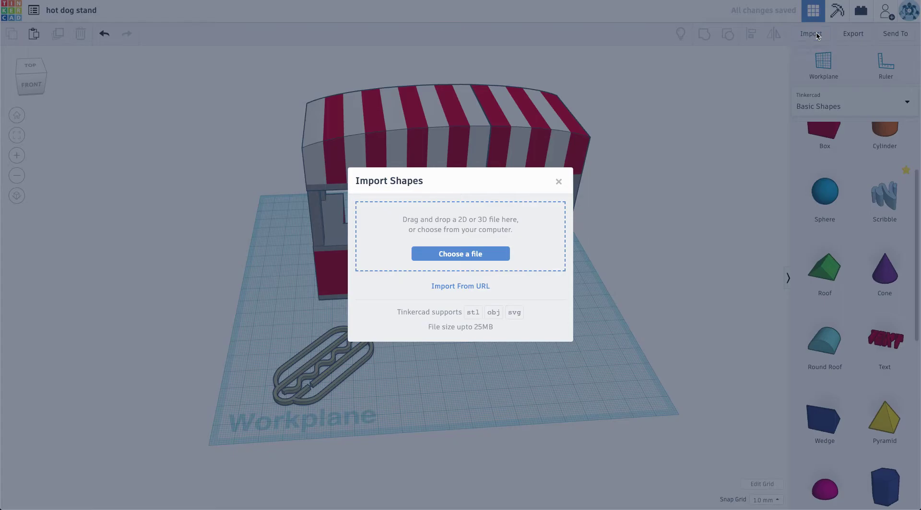
left_click(444, 250)
left_click(409, 29)
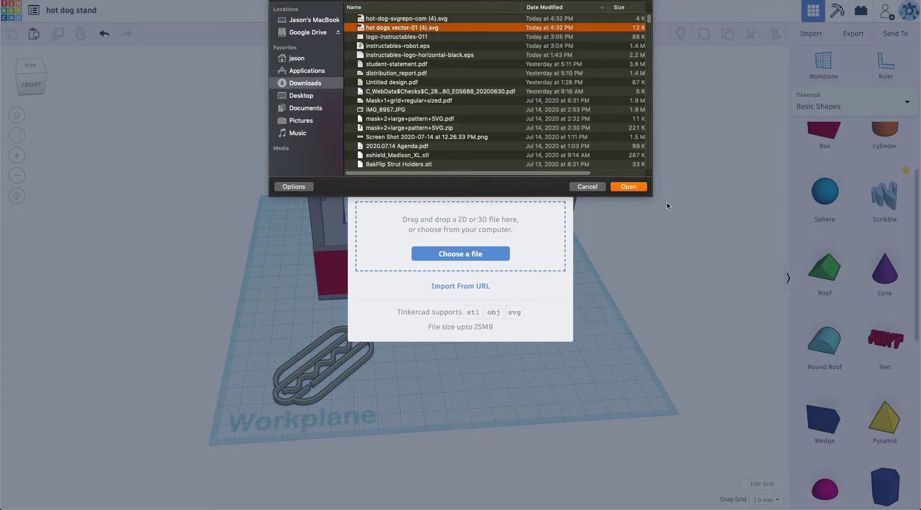
left_click(637, 190)
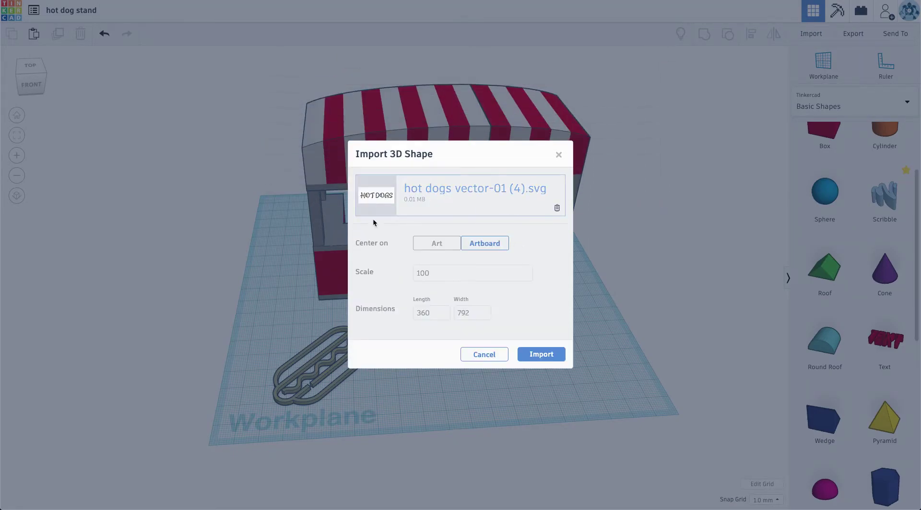
left_click(548, 356)
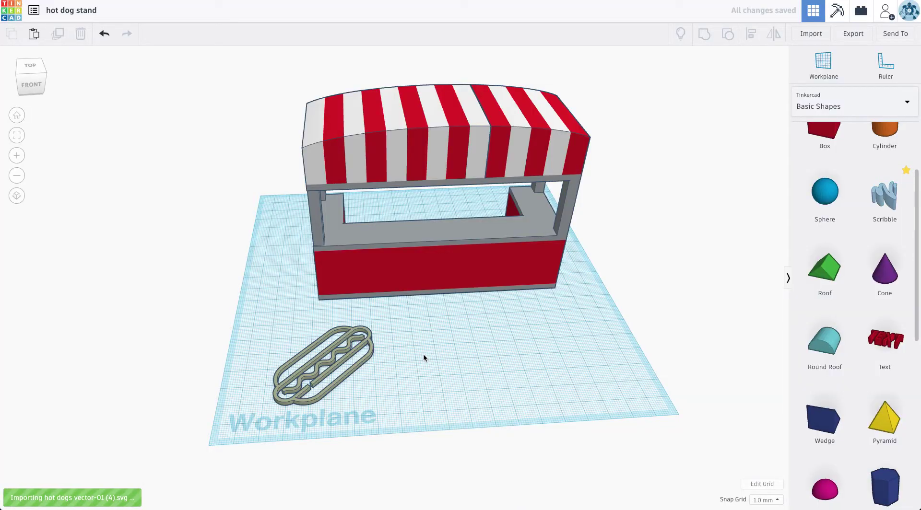
scroll(437, 328, "down", 10)
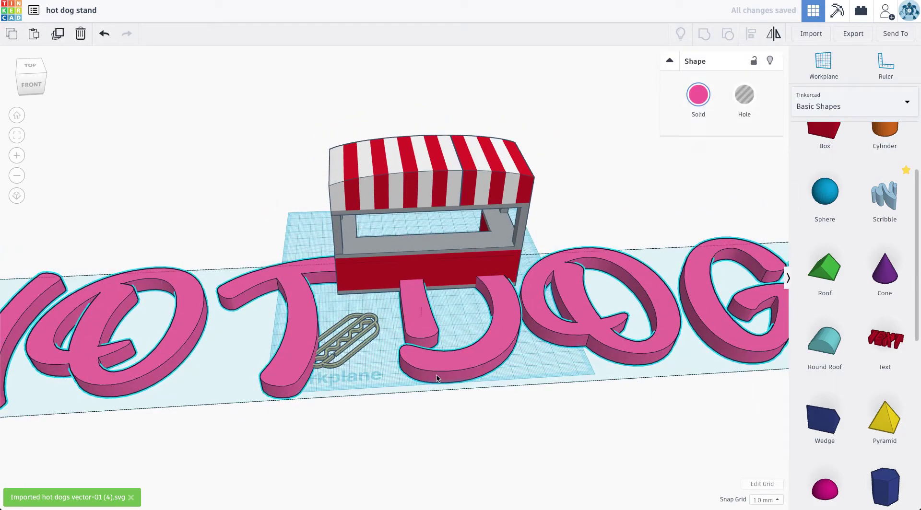
Shrink the HOT DOGS lettering and move it beside the hot dog logo.
left_click_drag(237, 317, 444, 296)
scroll(378, 296, "up", 5)
scroll(378, 297, "up", 3)
right_click_drag(378, 296, 414, 382)
left_click_drag(415, 381, 397, 379)
scroll(374, 391, "down", 5)
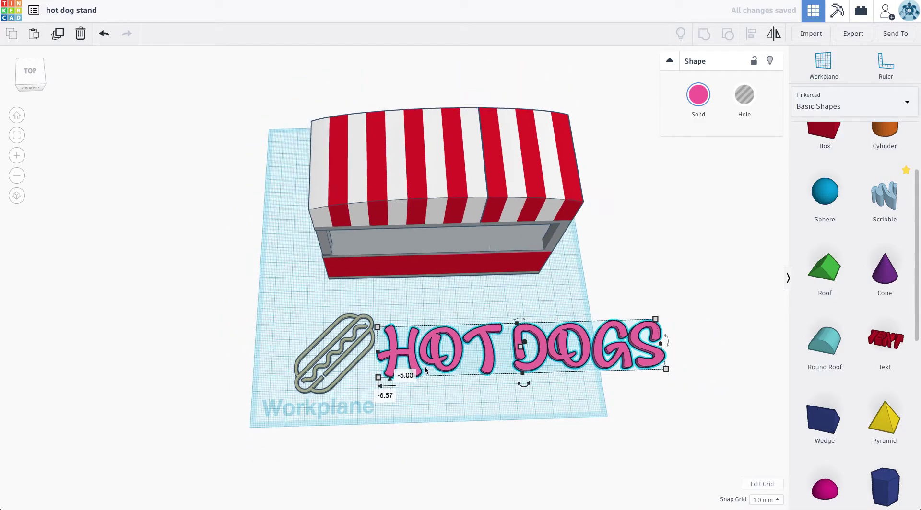
Resize the lettering to 209 by 37.86 and align it next to the logo.
left_click_drag(588, 378, 656, 388)
left_click_drag(373, 388, 372, 383)
left_click_drag(205, 344, 710, 373)
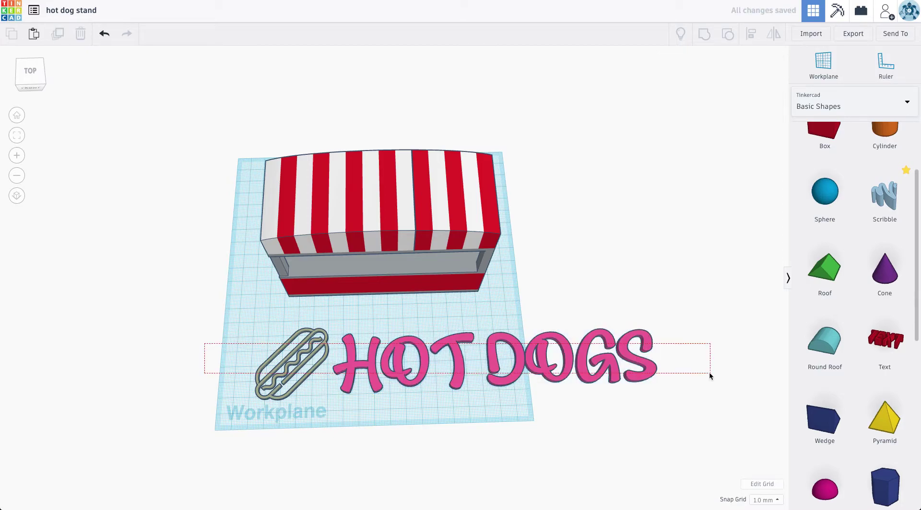
left_click_drag(629, 402, 629, 402)
left_click(276, 397)
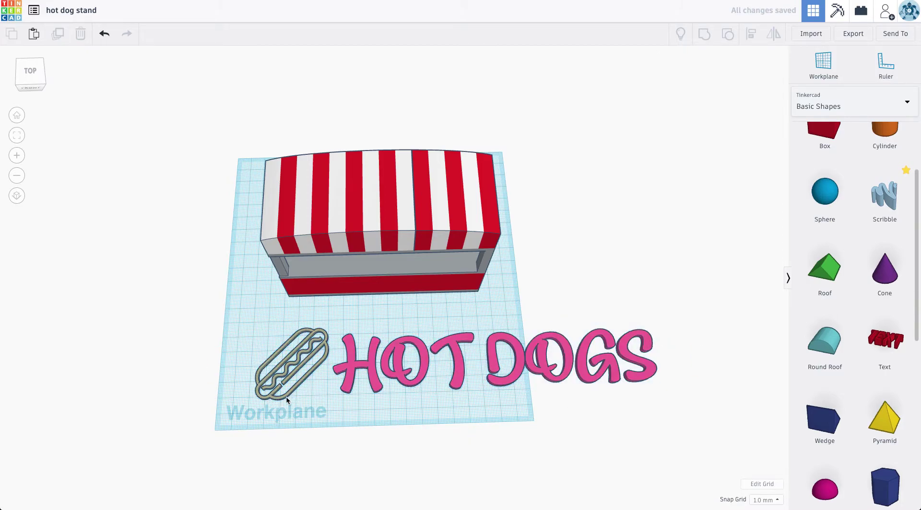
Place a horizontally mirrored copy of the hot dog logo right of HOT DOGS.
left_click(270, 398)
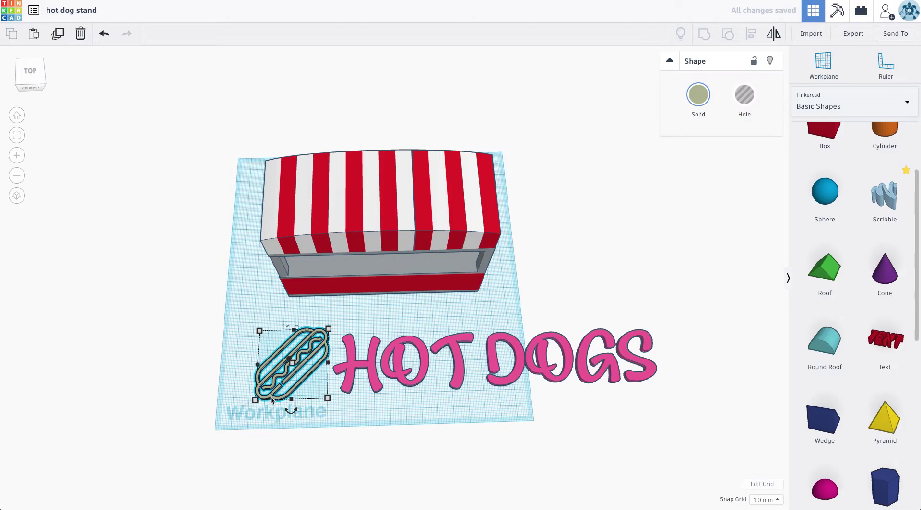
left_click_drag(372, 402, 681, 379)
left_click(773, 34)
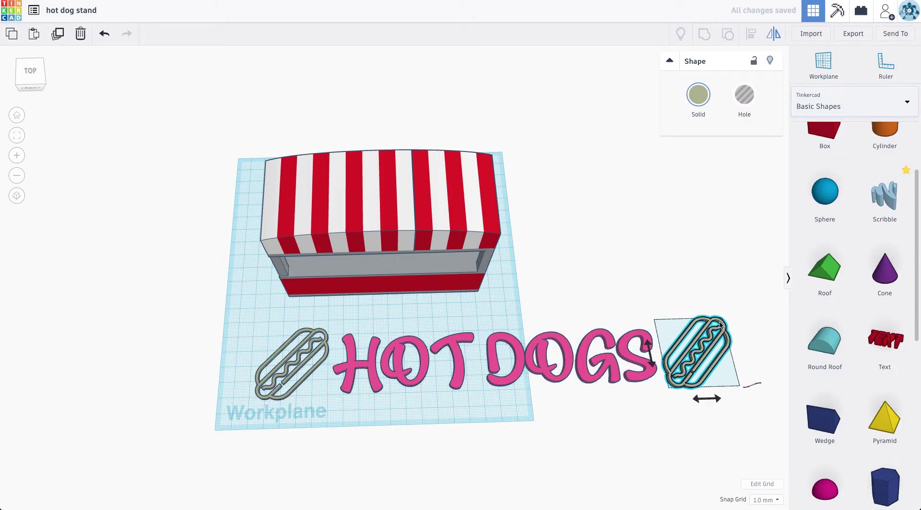
left_click(705, 397)
left_click(557, 415)
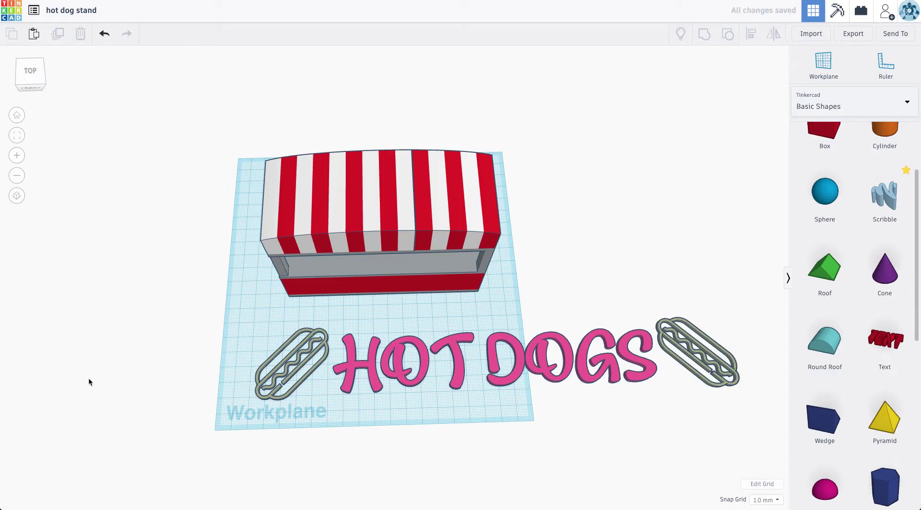
Group both logos and the lettering into one sign coloured white.
left_click_drag(623, 399, 784, 380)
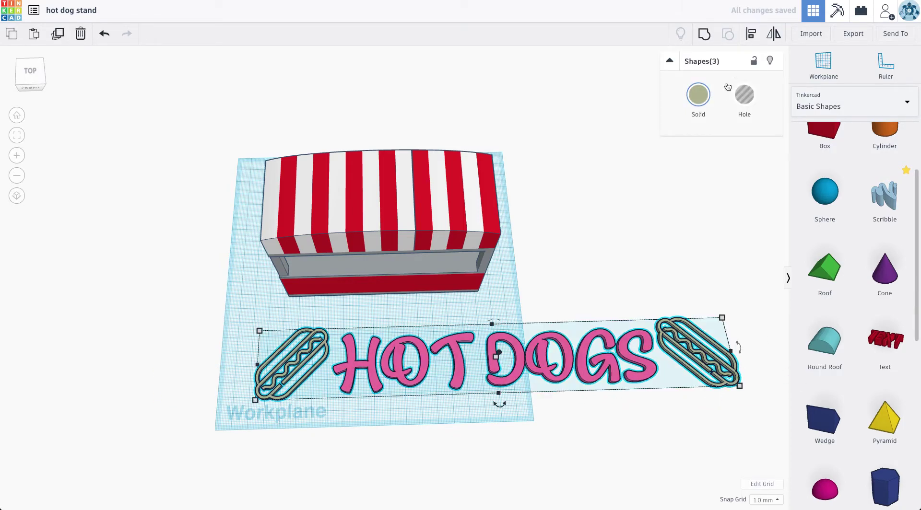
left_click(703, 34)
left_click(713, 121)
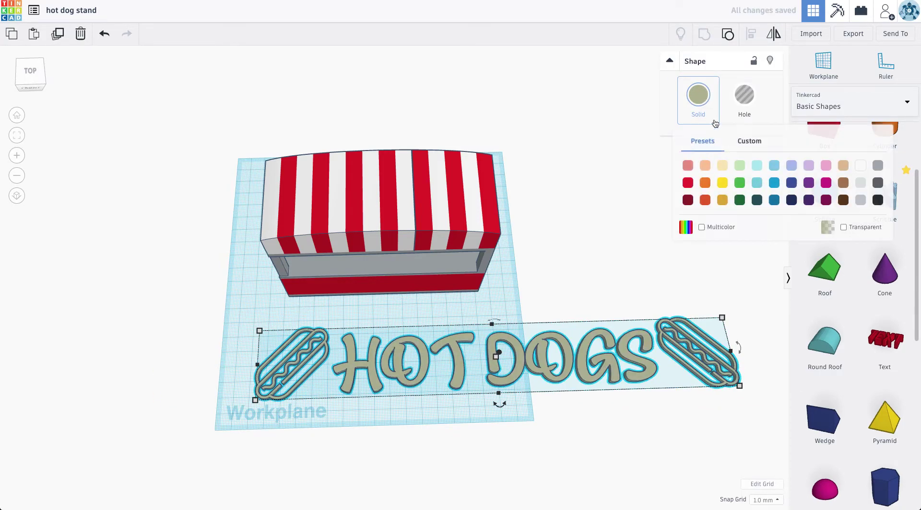
left_click(860, 166)
right_click_drag(394, 259, 351, 260)
Rotate the sign 90° upright and move it to the stand's front panel.
left_click_drag(276, 277, 260, 293)
right_click_drag(422, 302, 507, 343)
left_click_drag(743, 353, 454, 321)
left_click_drag(393, 311, 513, 315)
Narrow the sign to about 120.91 wide and nudge it against the front panel.
left_click_drag(597, 319, 488, 320)
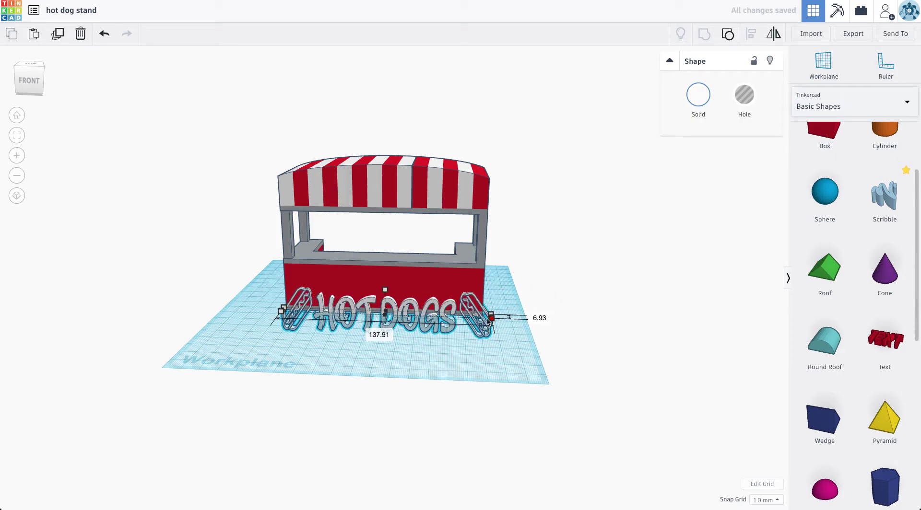
left_click_drag(385, 292, 388, 262)
left_click_drag(491, 318, 467, 321)
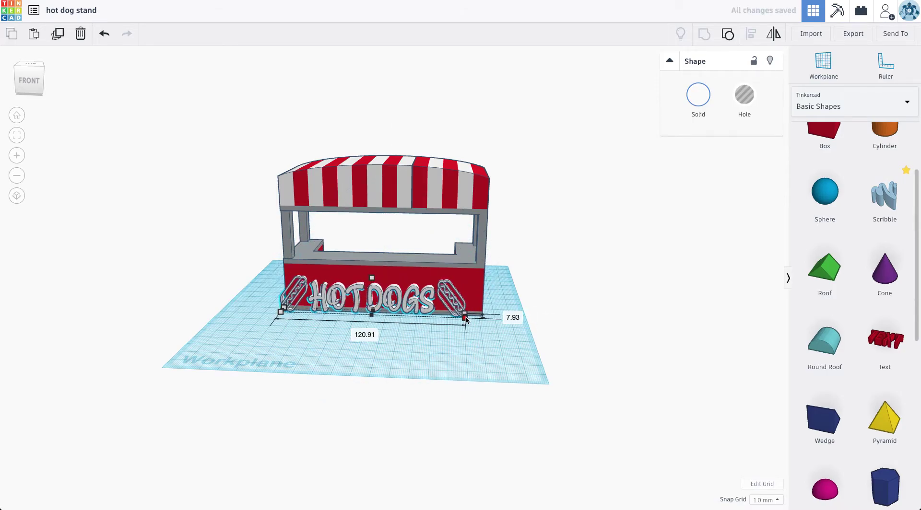
scroll(382, 302, "up", 5)
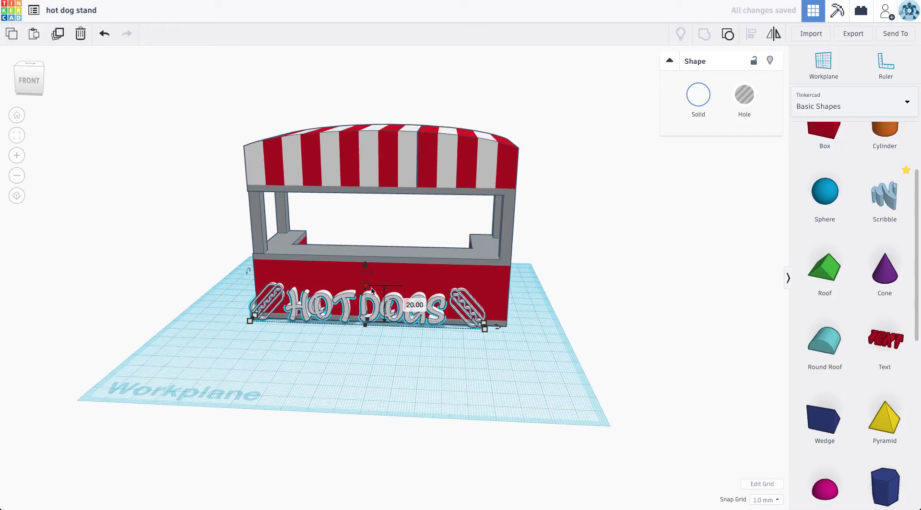
scroll(383, 305, "down", 3)
scroll(408, 314, "up", 5)
key("Up")
key("Up")
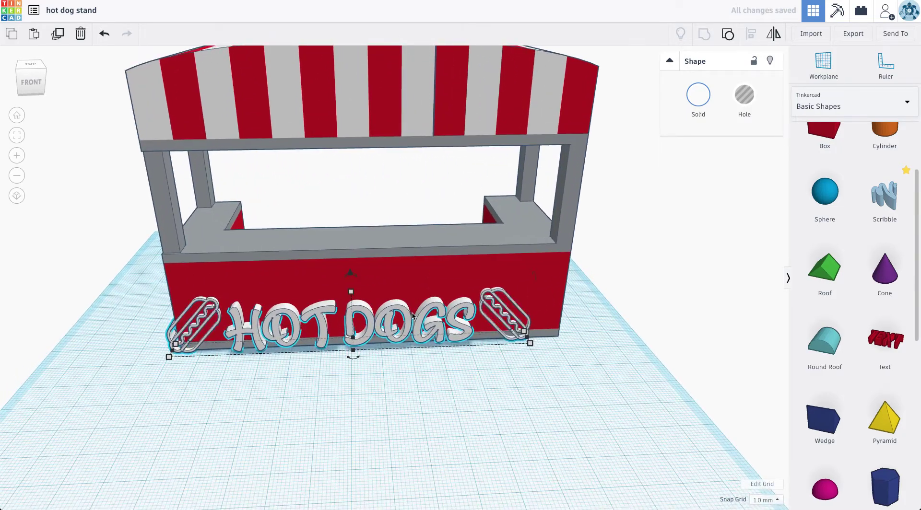
left_click_drag(412, 316, 426, 308)
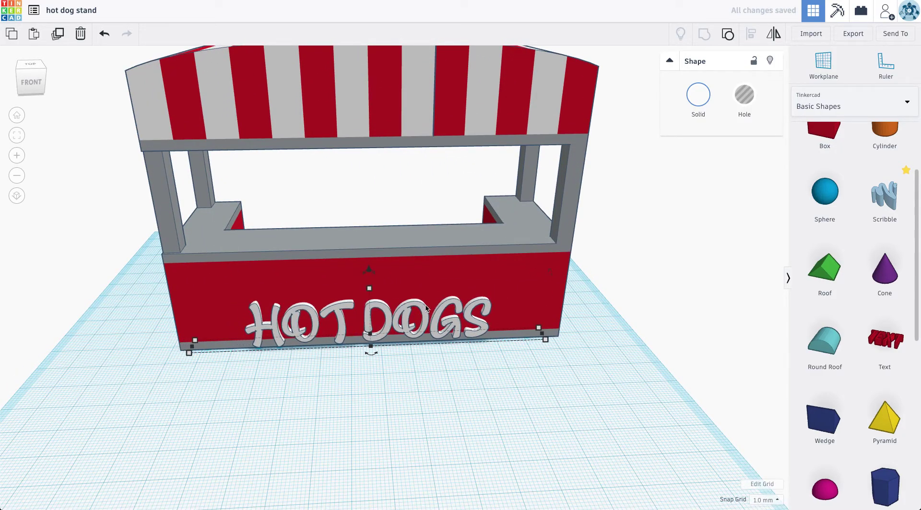
key("Down")
key("Down")
Lift the sign up the front panel, ungroup it, and shift the lettering slightly.
left_click_drag(369, 273, 372, 259)
key("Down")
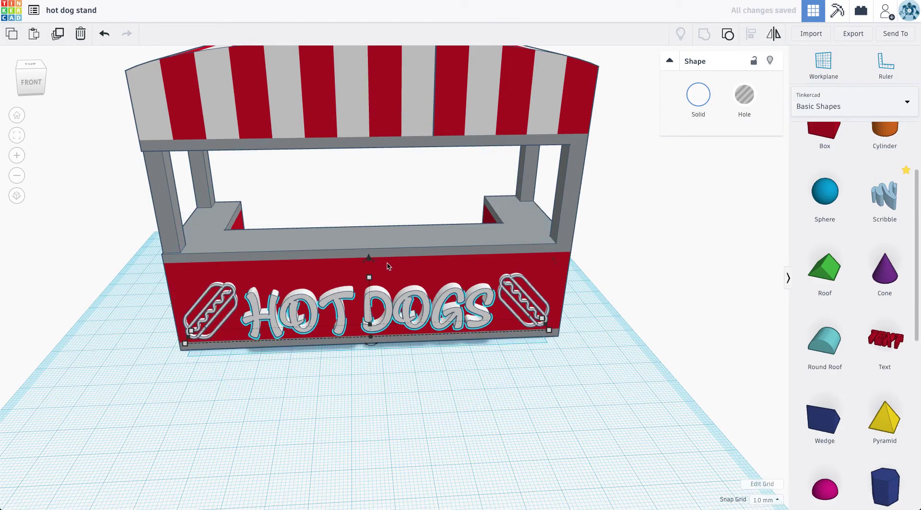
key("Down")
left_click(724, 43)
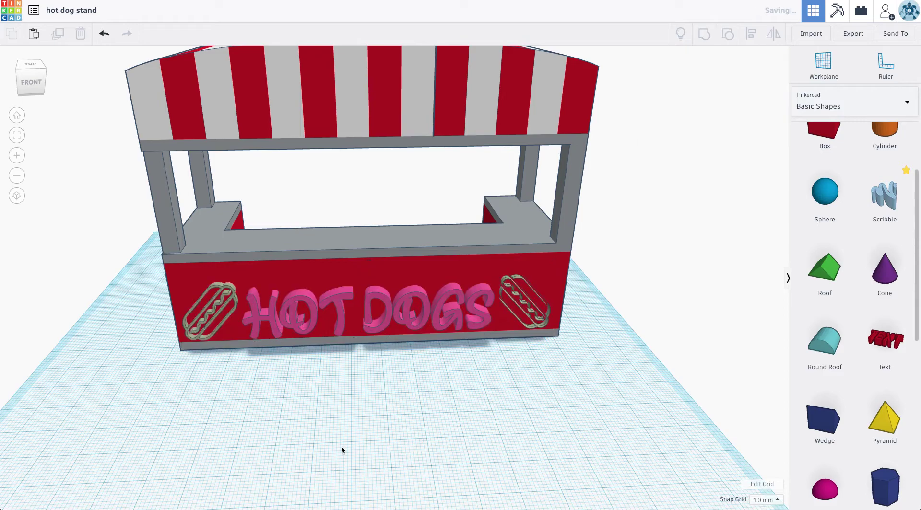
left_click(381, 333)
left_click_drag(370, 340, 375, 334)
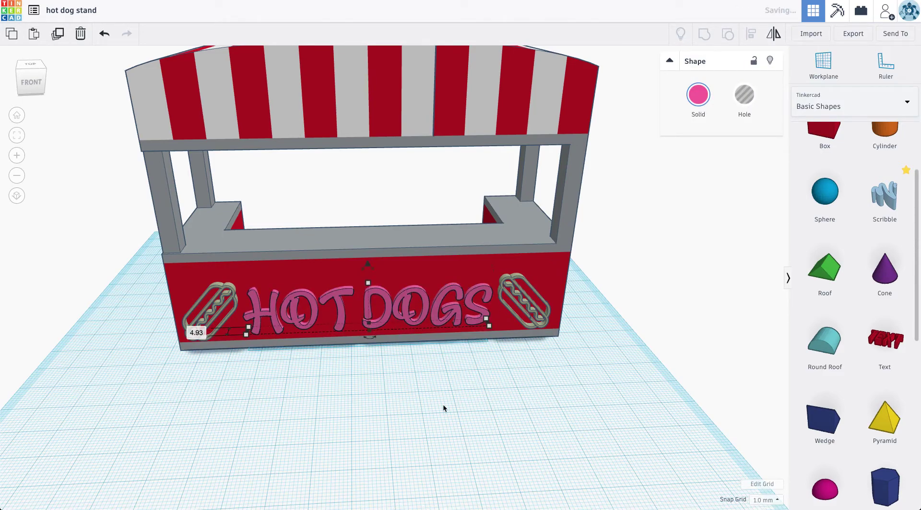
Colour the lettering and both logos white and regroup them into one sign.
right_click_drag(442, 404, 231, 295)
left_click(235, 293, "shift")
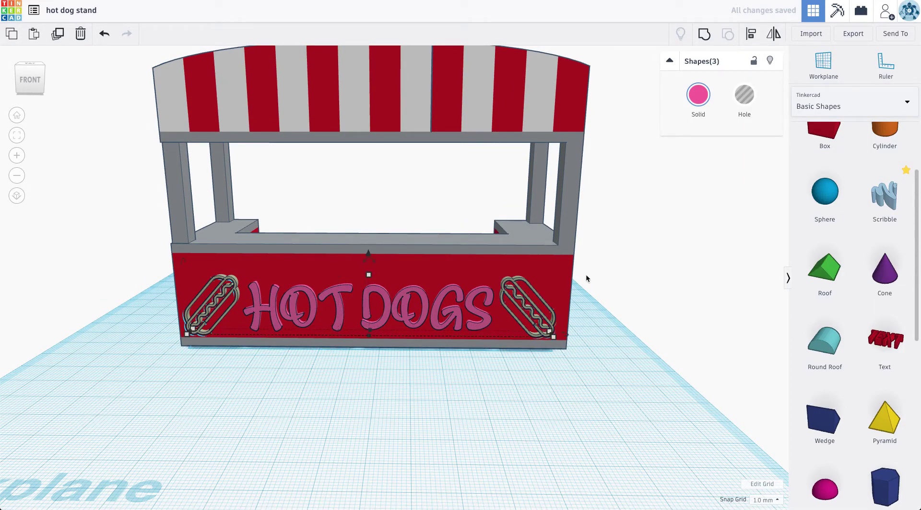
left_click(701, 96)
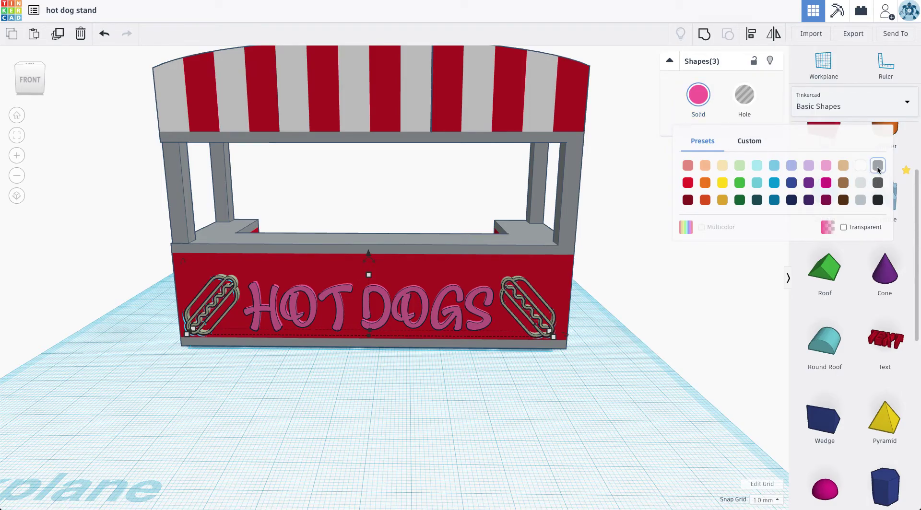
left_click(859, 166)
left_click(706, 38)
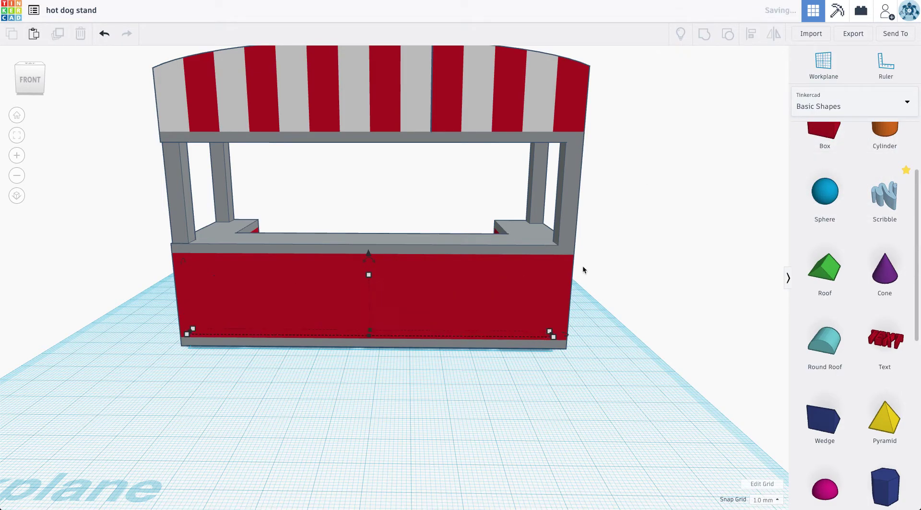
scroll(484, 300, "up", 2)
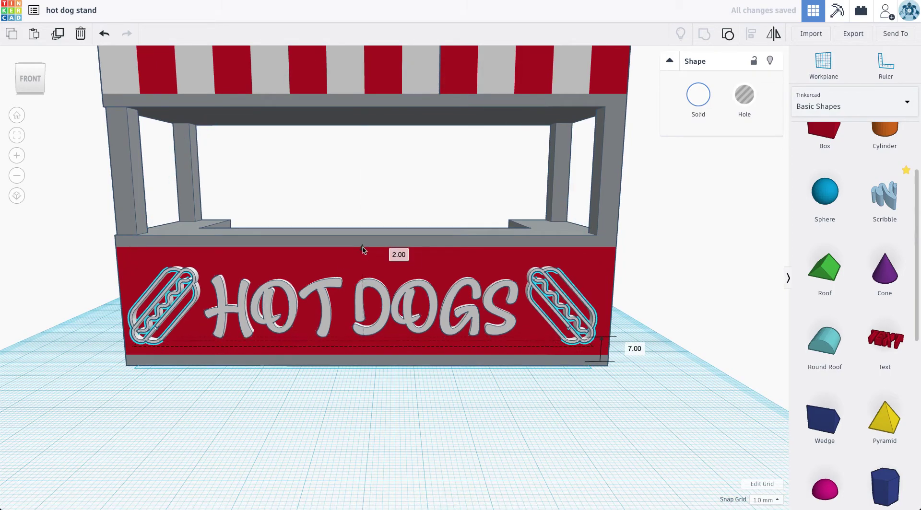
Adjust the sign's elevation and nudge it right to centre it on the red front.
left_click_drag(363, 250, 416, 369)
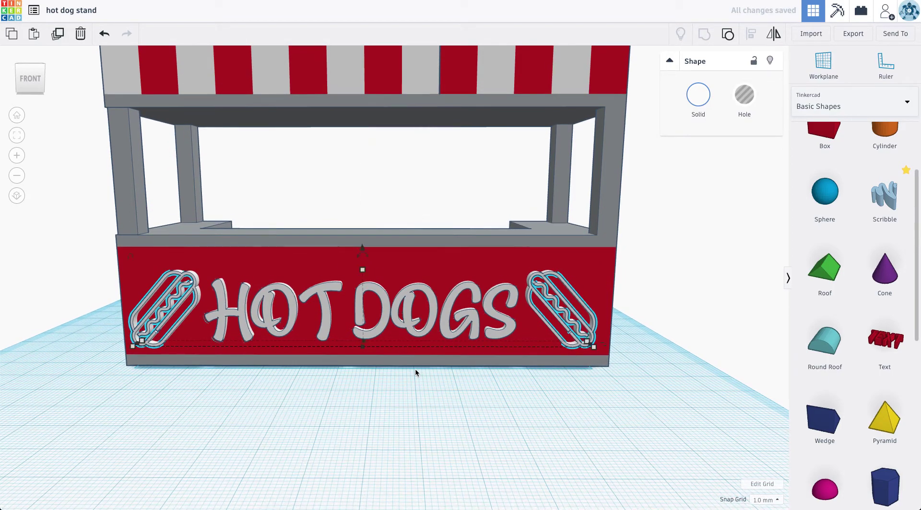
key("Right")
left_click(387, 394)
scroll(382, 391, "down", 3)
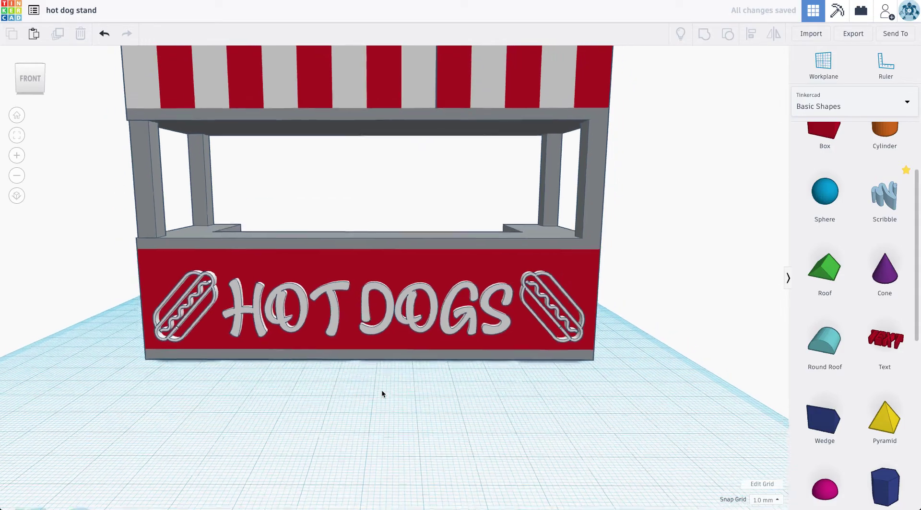
scroll(307, 336, "down", 3)
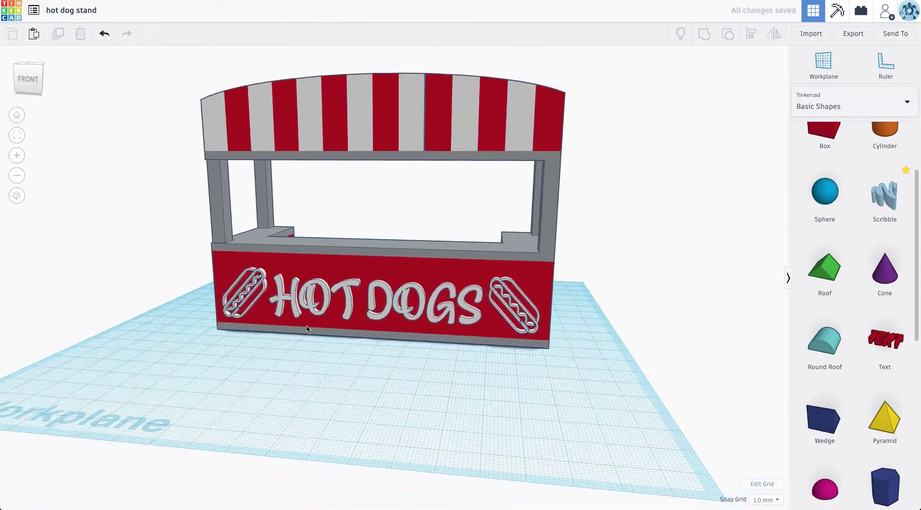